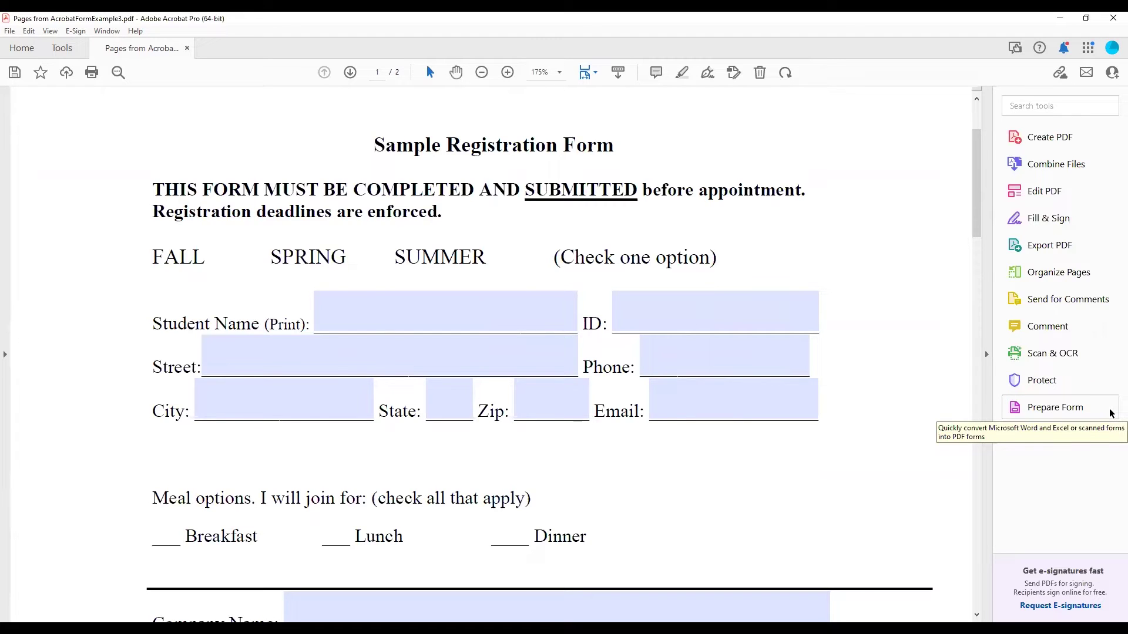
# Step: Switch the registration form into Prepare Form editing mode
pyautogui.click(1111, 414)
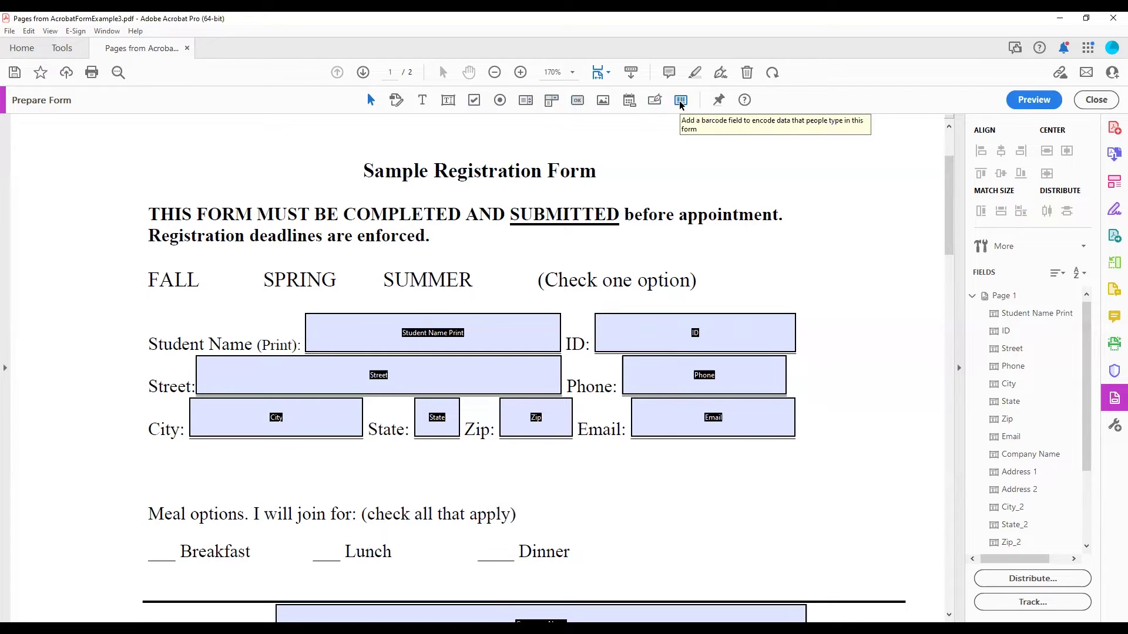
# Step: Pick the Check Box tool for placing a checkbox on the Breakfast blank
pyautogui.click(475, 100)
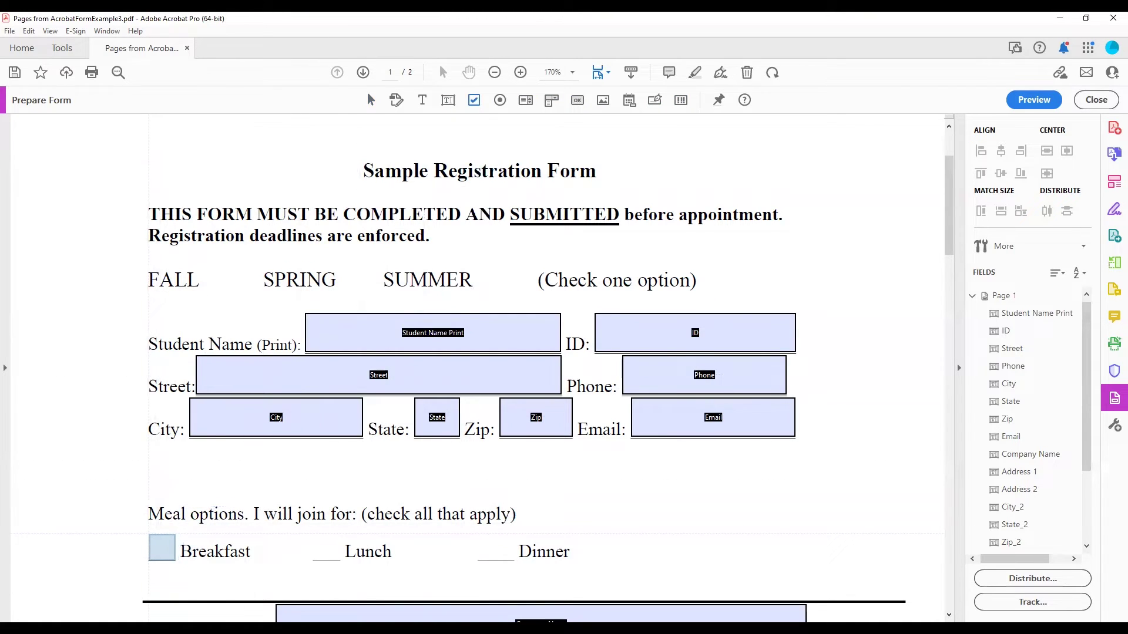
# Step: Place a checkbox named Breakfast with tooltip 'Meal options. I will join for: Breakfast'
pyautogui.click(148, 534)
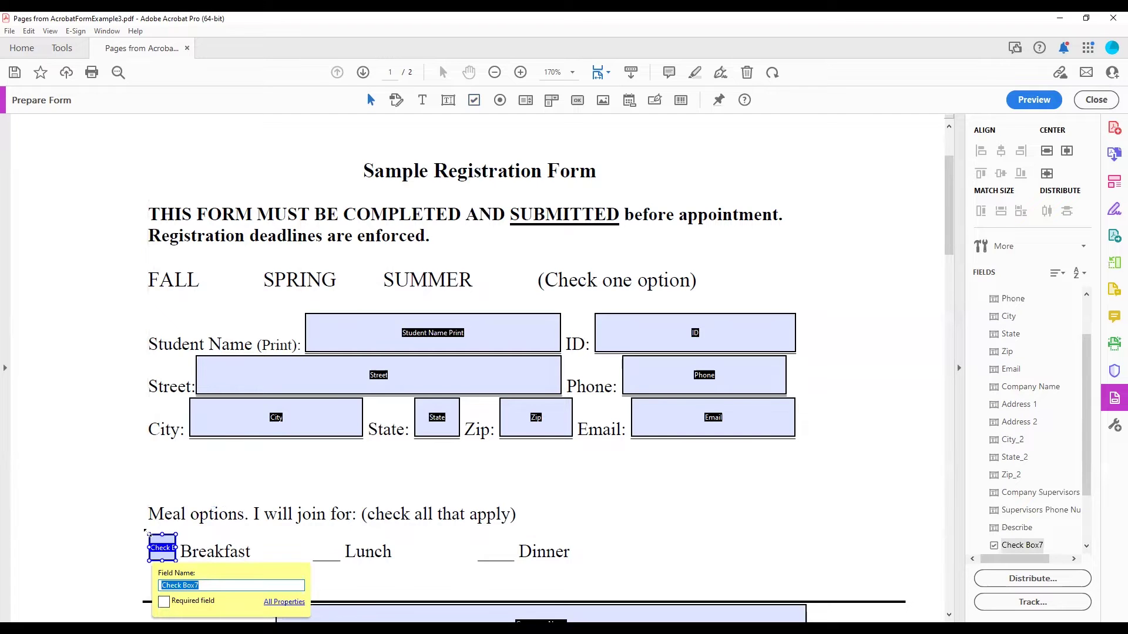
pyautogui.write('B')
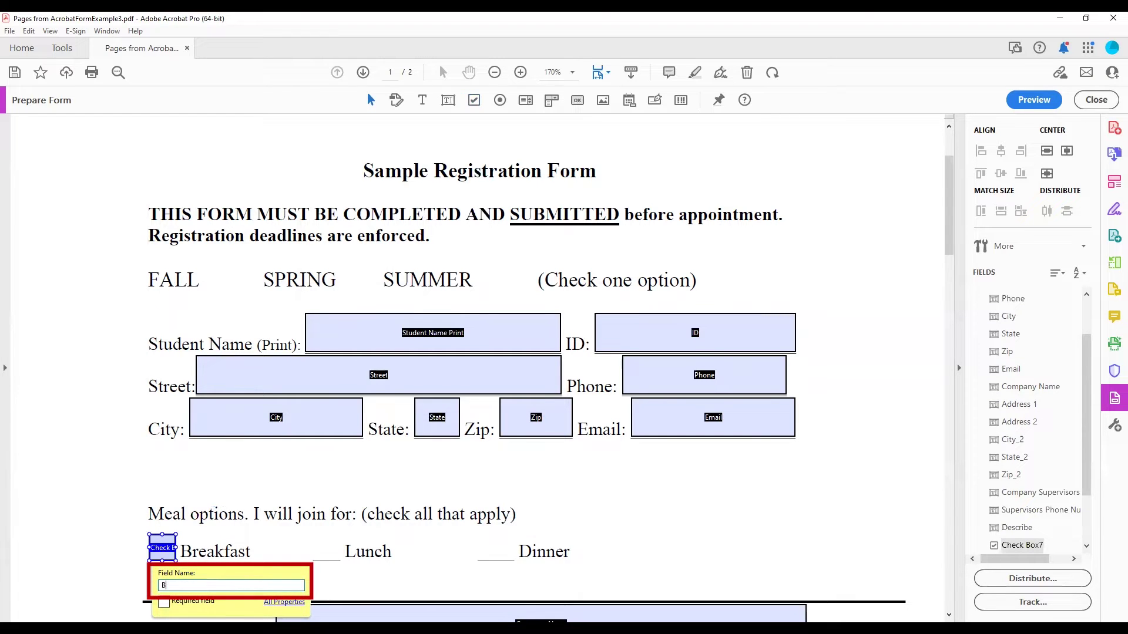
pyautogui.write('reakfast')
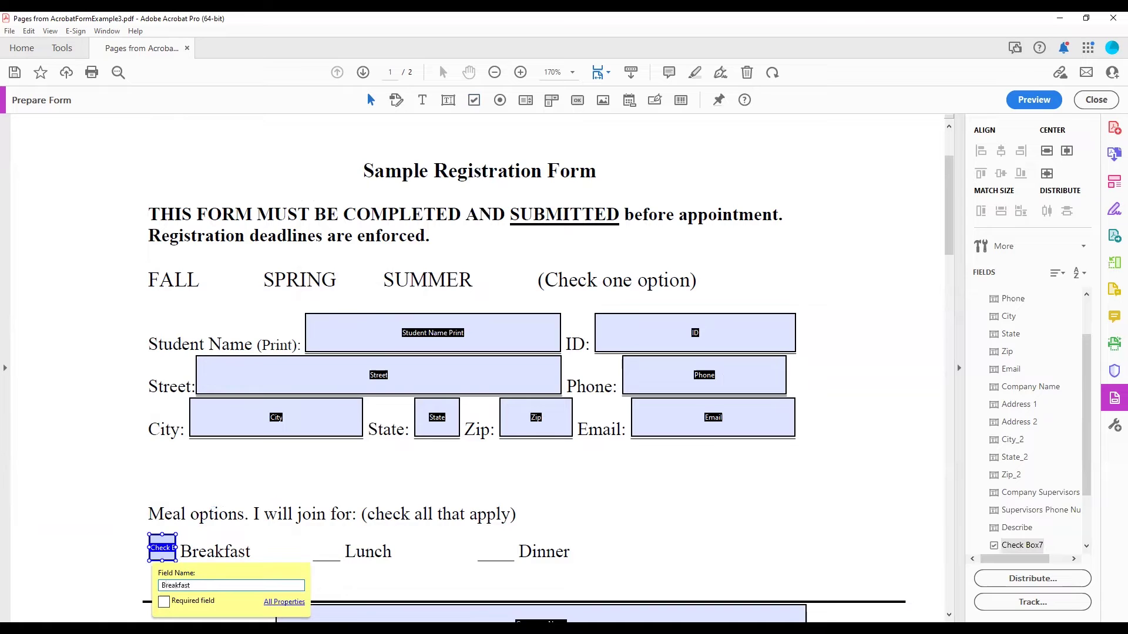
pyautogui.click(287, 602)
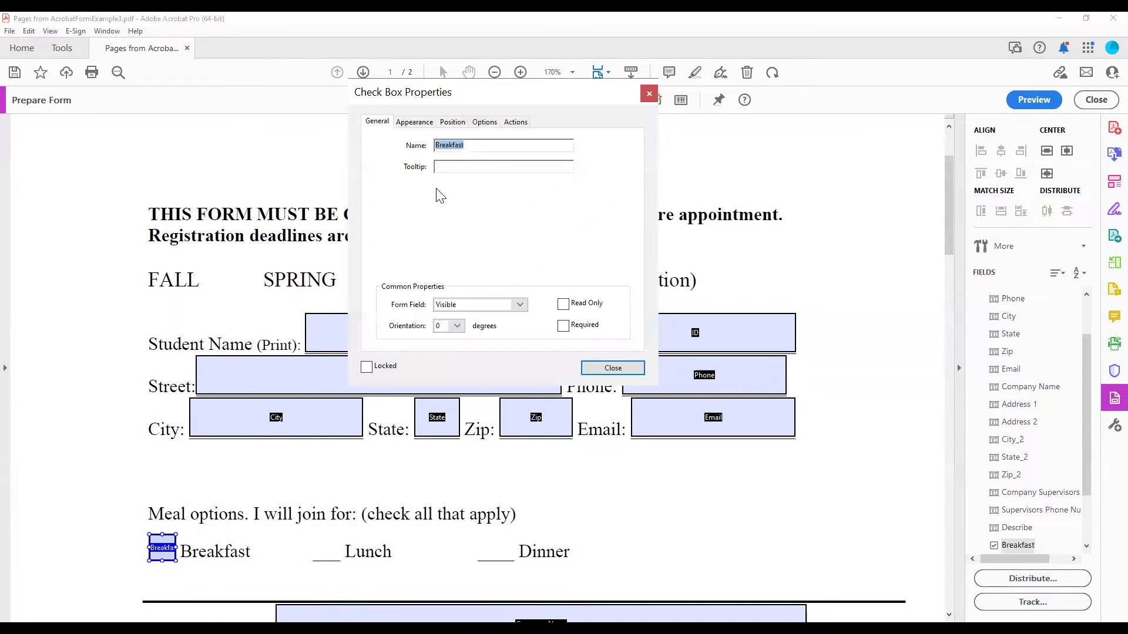
pyautogui.click(464, 167)
pyautogui.write('M')
pyautogui.write('eal op')
pyautogui.write('tions.')
pyautogui.write(' I will j')
pyautogui.write('oin for')
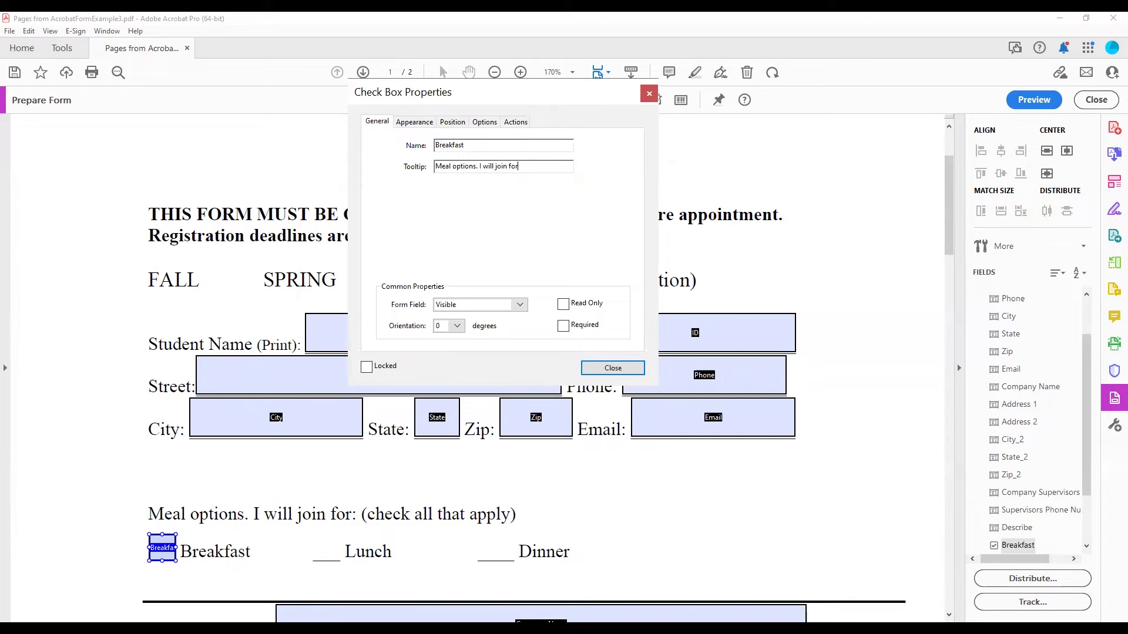
pyautogui.write(': Breakf')
pyautogui.write('ast')
# Step: Add a checkbox named Lunch on the Lunch blank and review its properties
pyautogui.click(612, 368)
pyautogui.click(326, 548)
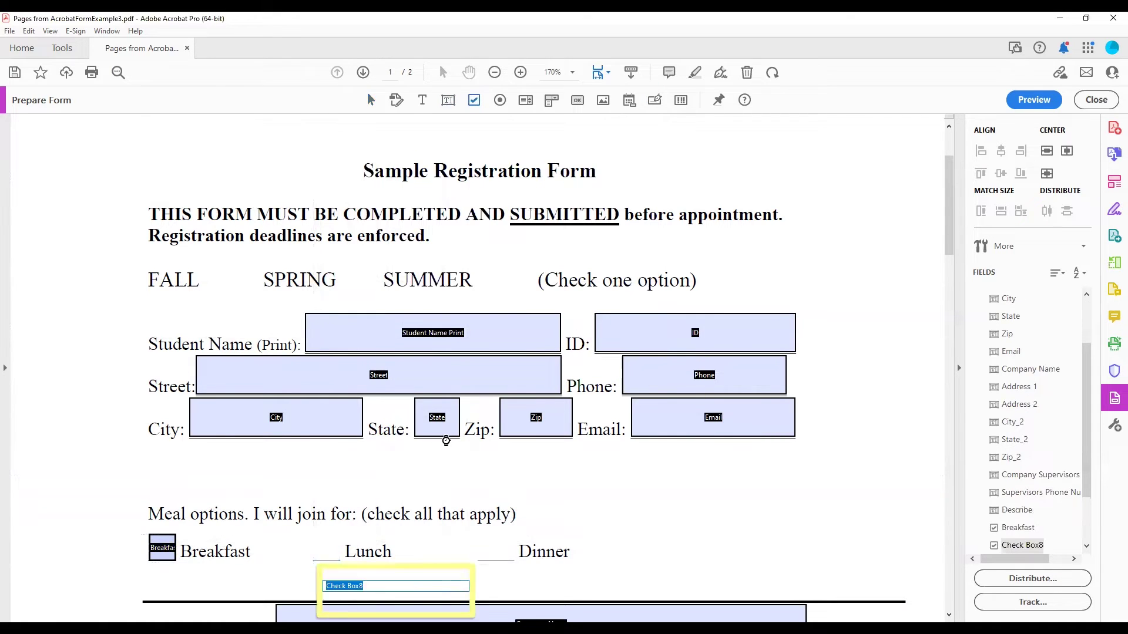
pyautogui.write('Lunch')
pyautogui.click(449, 603)
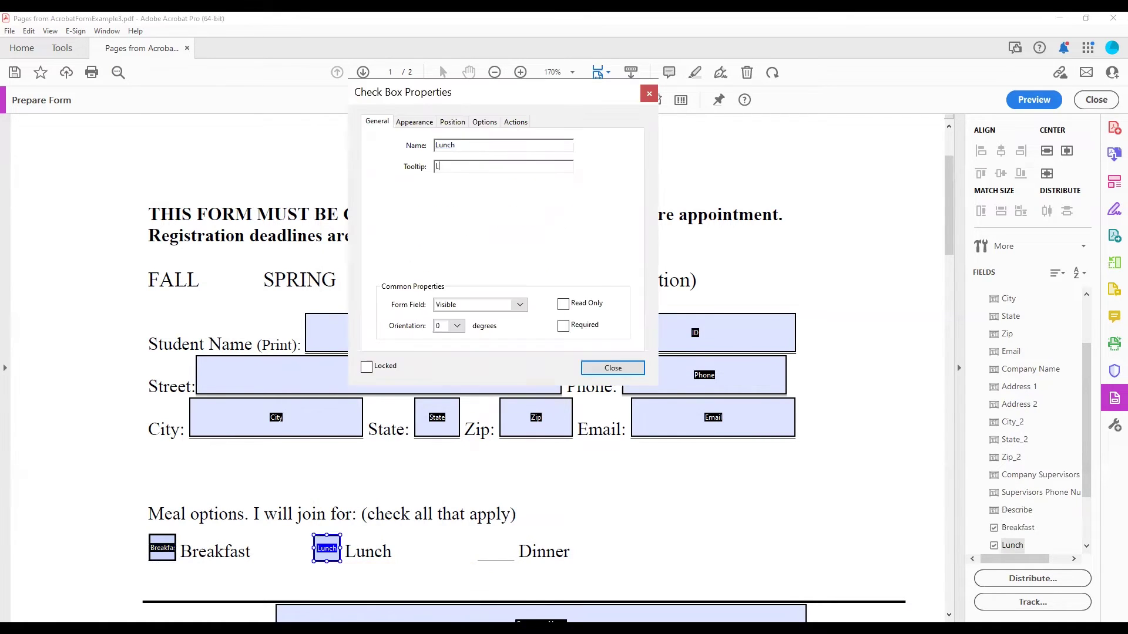
pyautogui.click(613, 368)
# Step: Add a checkbox named Dinner on the Dinner blank and review its properties
pyautogui.click(474, 100)
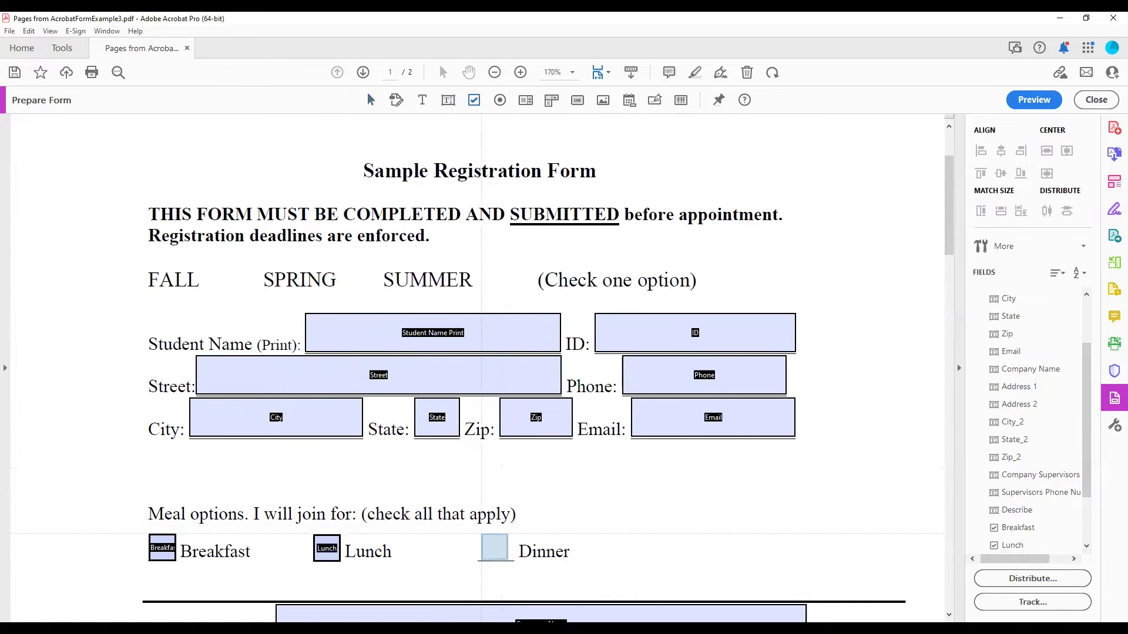
pyautogui.click(495, 548)
pyautogui.write('Dinner')
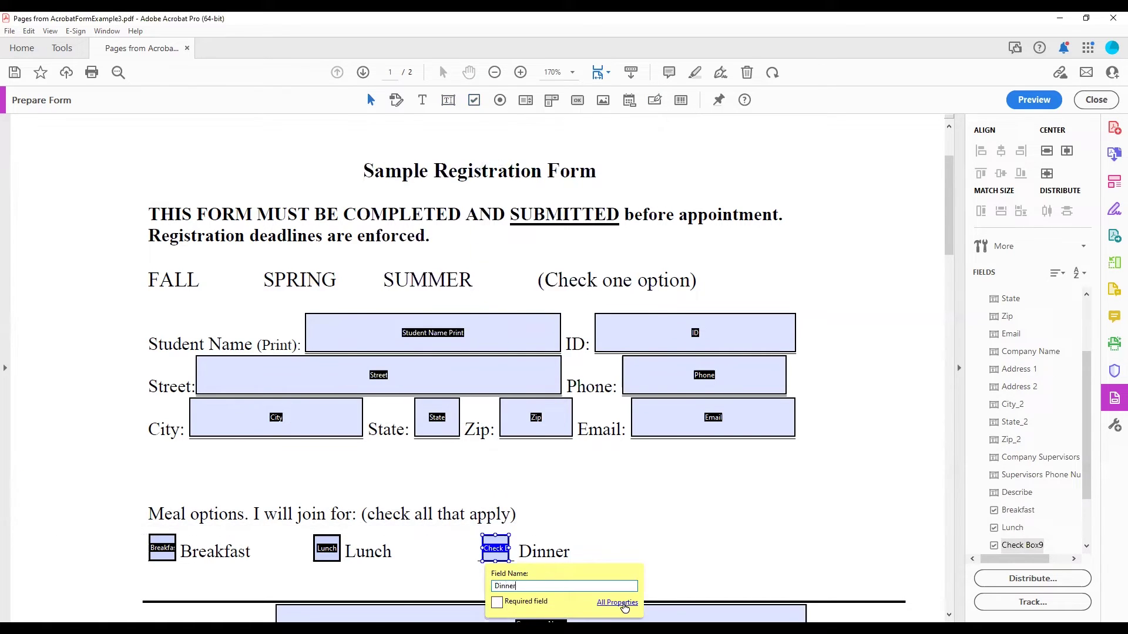
pyautogui.click(616, 602)
pyautogui.click(612, 368)
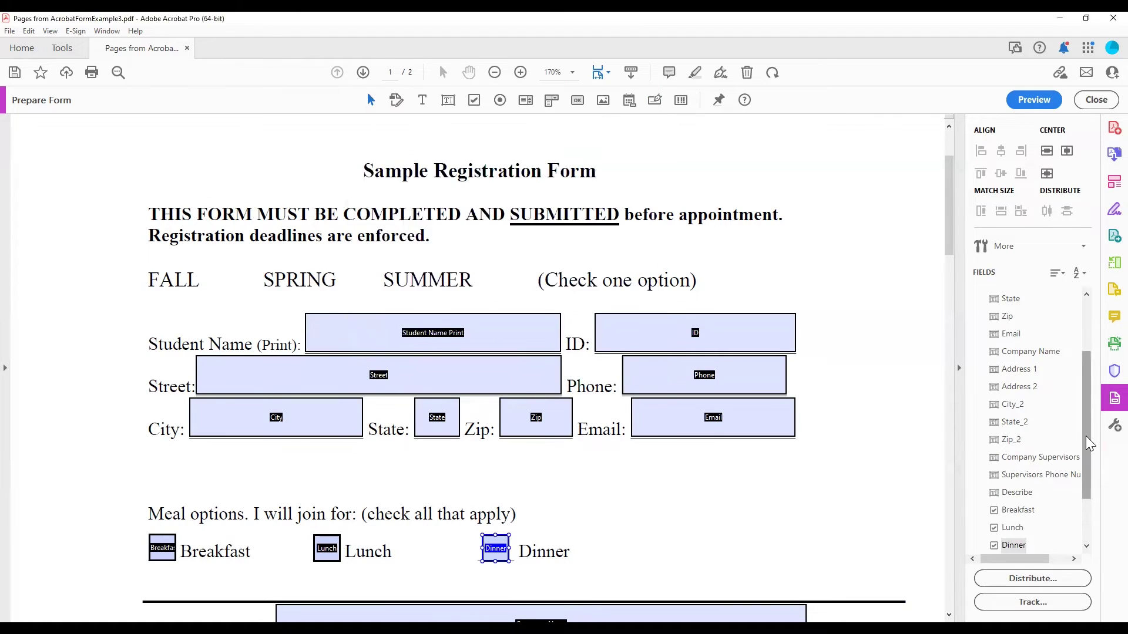
# Step: Move the Breakfast, Lunch and Dinner fields together above Company Name in the Fields list
pyautogui.scroll(-1, 1035, 465)
pyautogui.click(1022, 457)
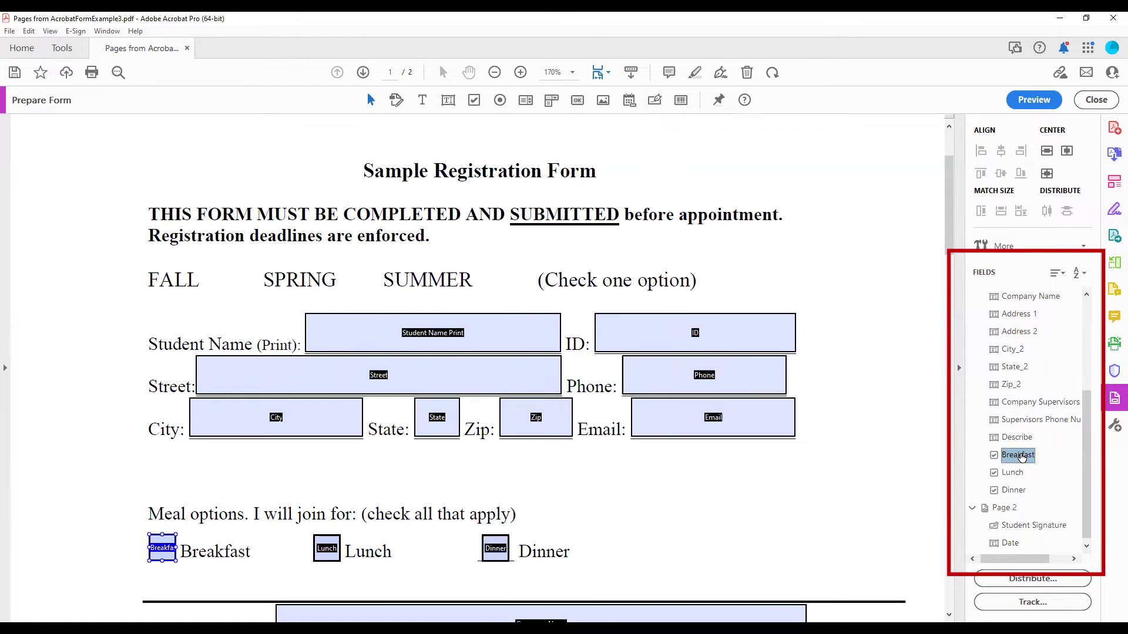
pyautogui.keyDown('shift'); pyautogui.click(1011, 473); pyautogui.keyUp('shift')
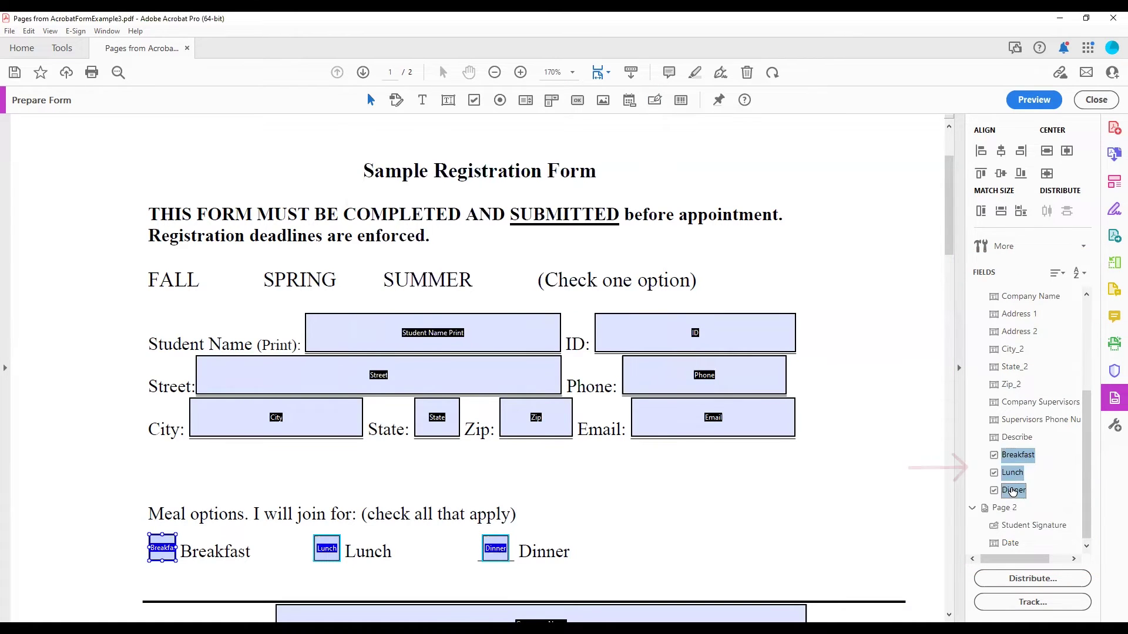
pyautogui.keyDown('shift'); pyautogui.click(1022, 490); pyautogui.keyUp('shift')
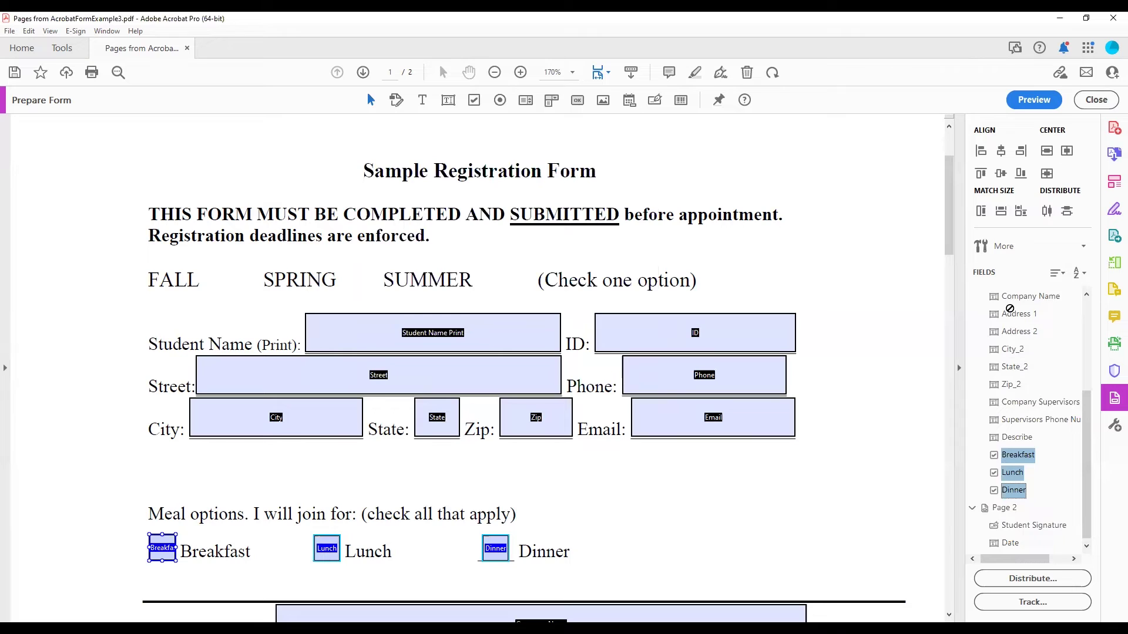
pyautogui.moveTo(1009, 379)
pyautogui.mouseDown()
pyautogui.moveTo(1009, 285)
pyautogui.moveTo(1006, 353)
pyautogui.mouseUp()
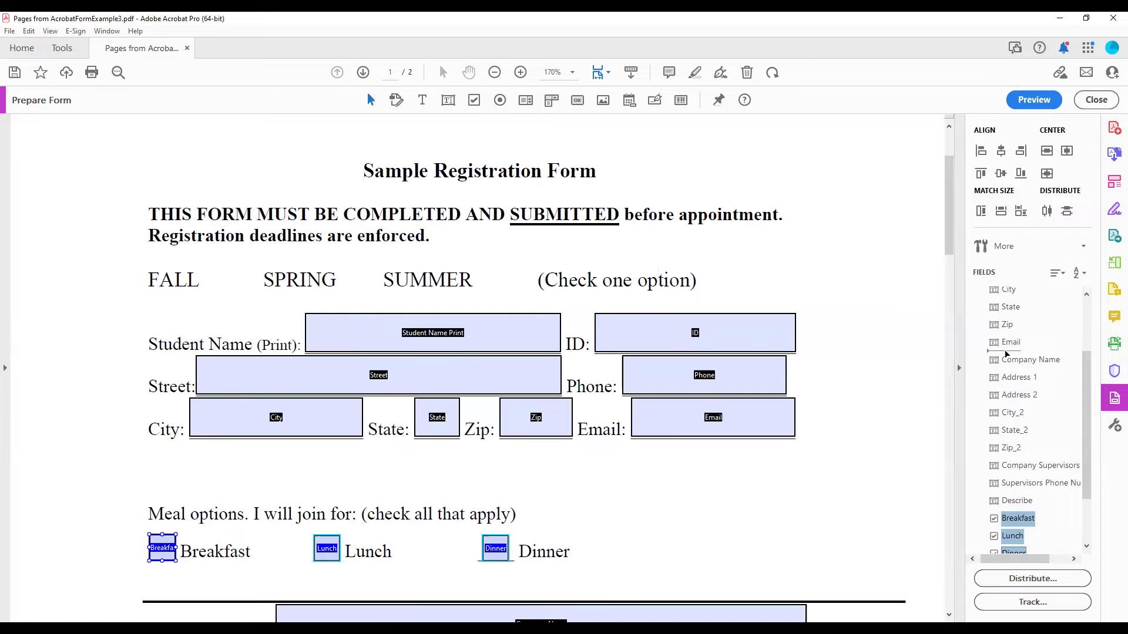
pyautogui.moveTo(1006, 352); pyautogui.dragTo(1005, 351)
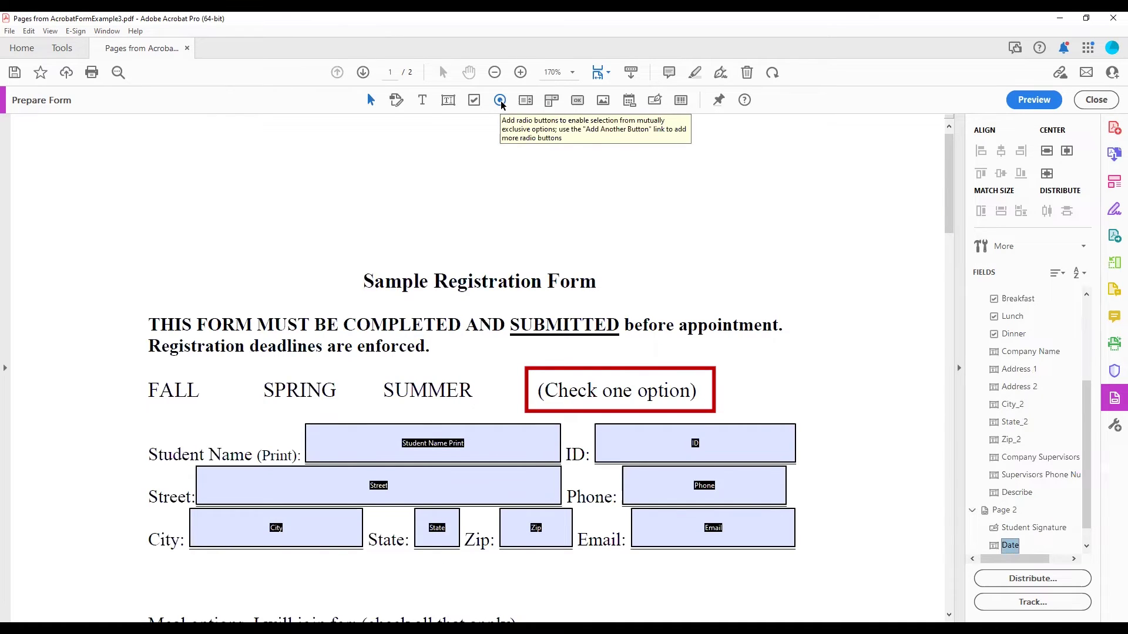
# Step: Place a radio button beside FALL with choice Fall, group Semester and tooltip Semester
pyautogui.click(500, 100)
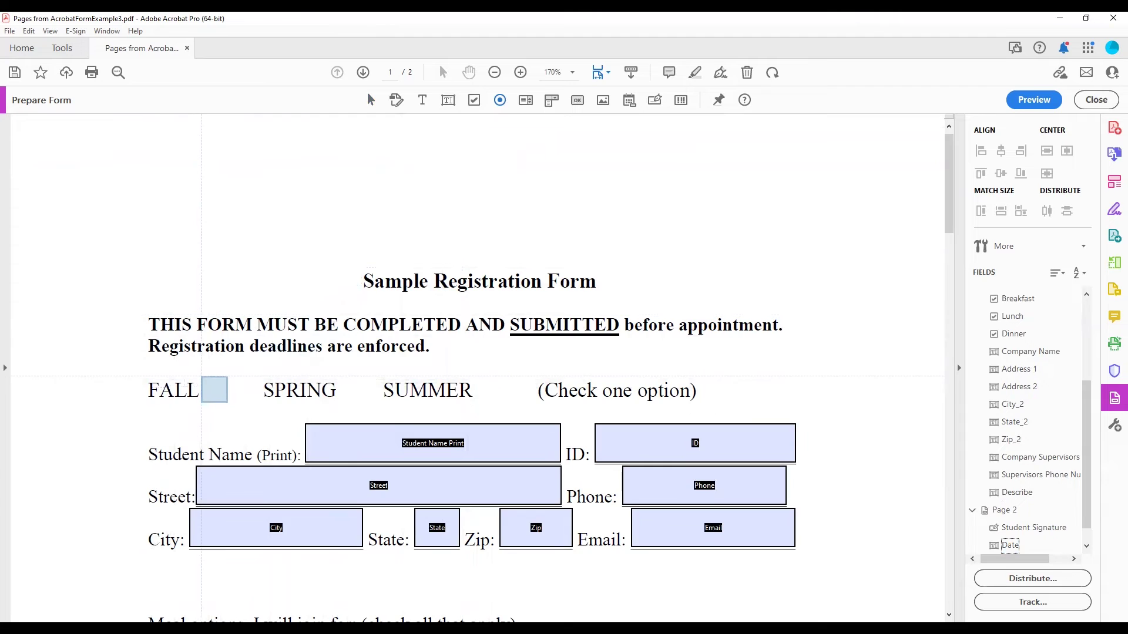
pyautogui.click(214, 390)
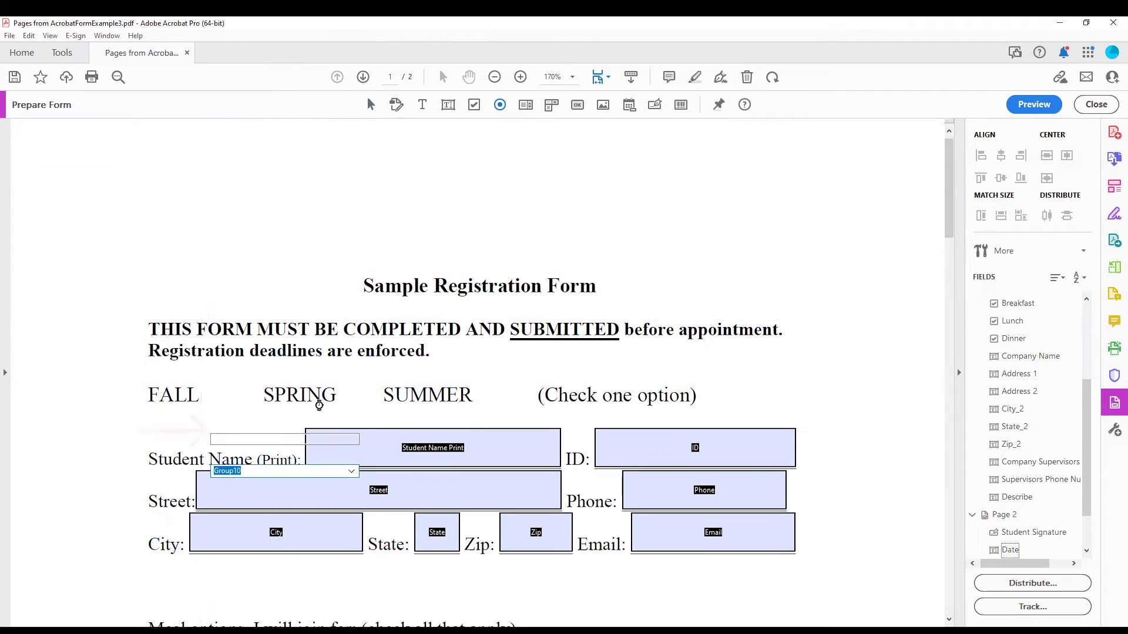
pyautogui.click(259, 437)
pyautogui.doubleClick(259, 438)
pyautogui.write('Fall')
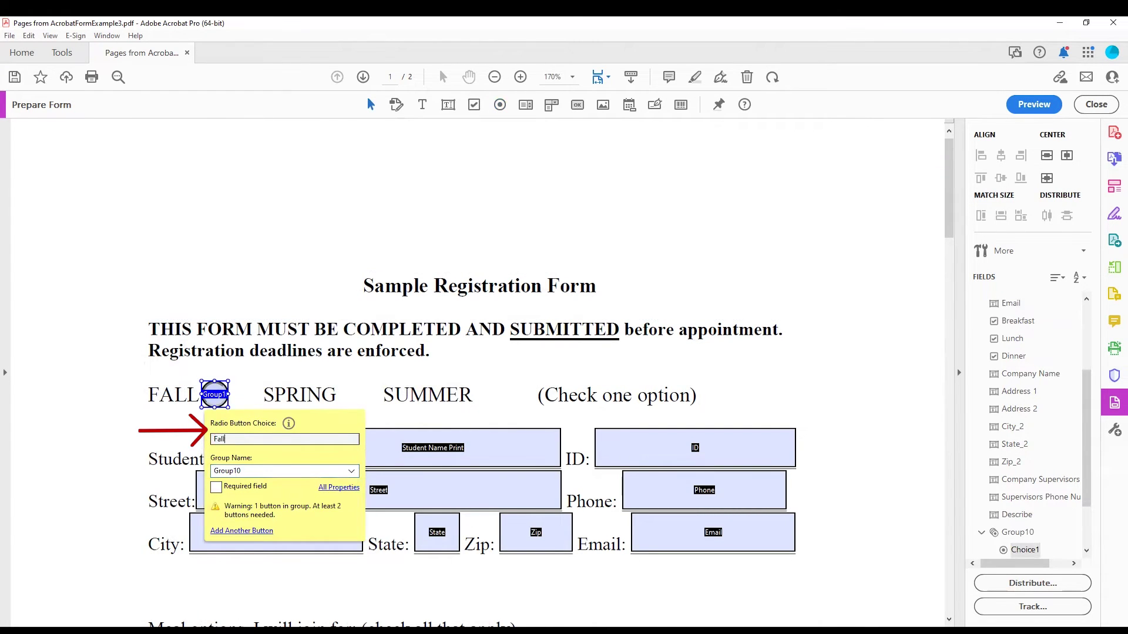
pyautogui.press('Tab')
pyautogui.write('Sem')
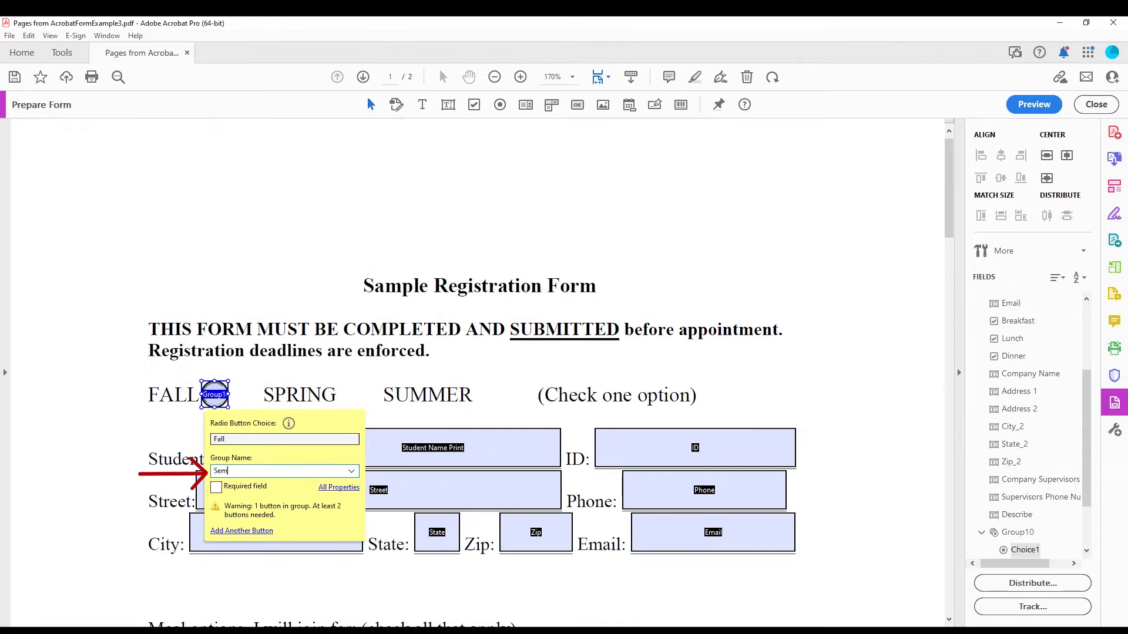
pyautogui.write('ester')
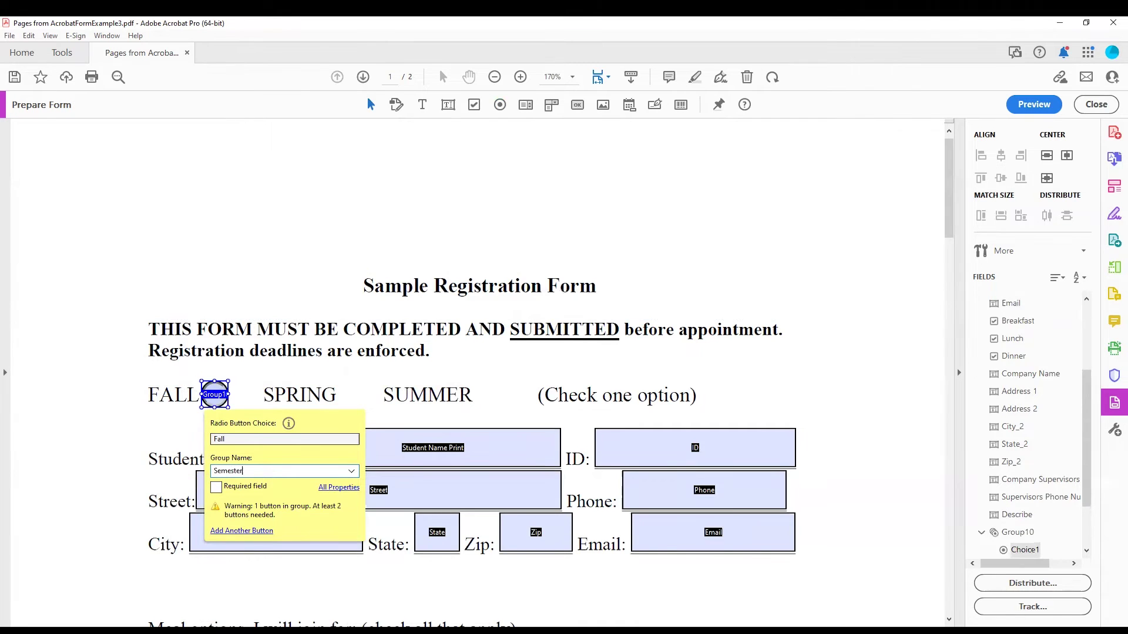
pyautogui.click(339, 488)
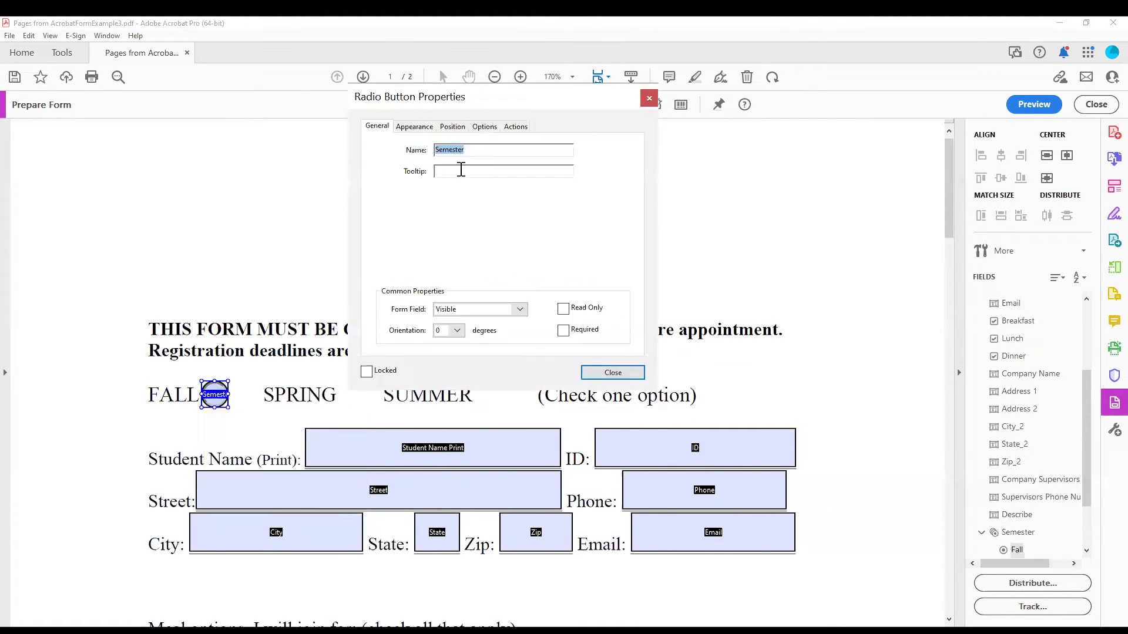
pyautogui.click(463, 169)
pyautogui.write('Semester')
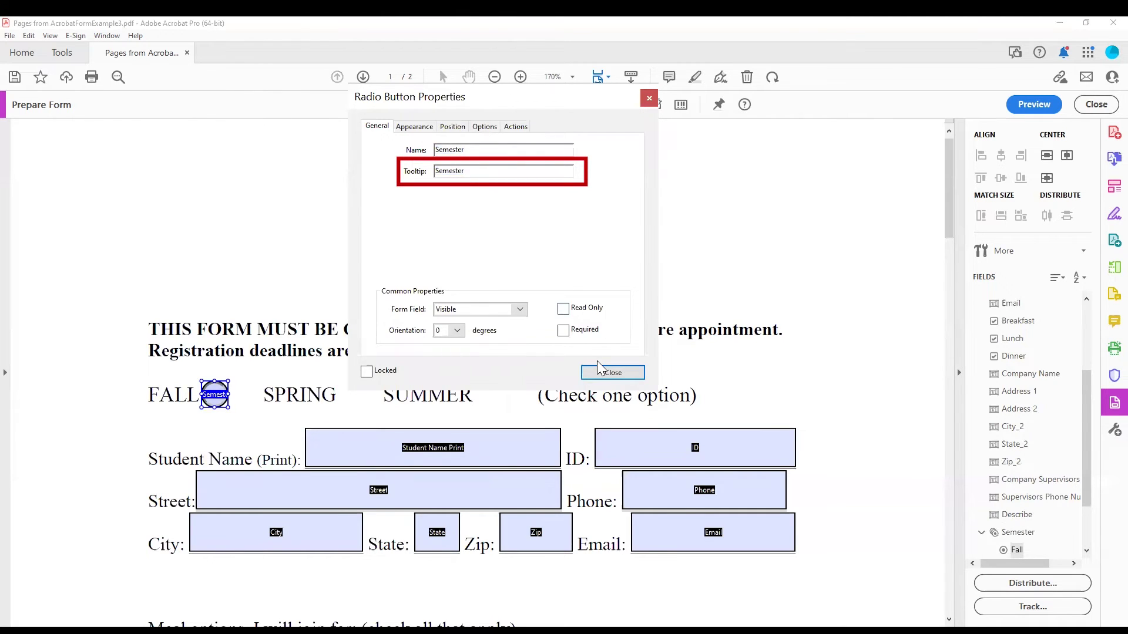
pyautogui.click(609, 376)
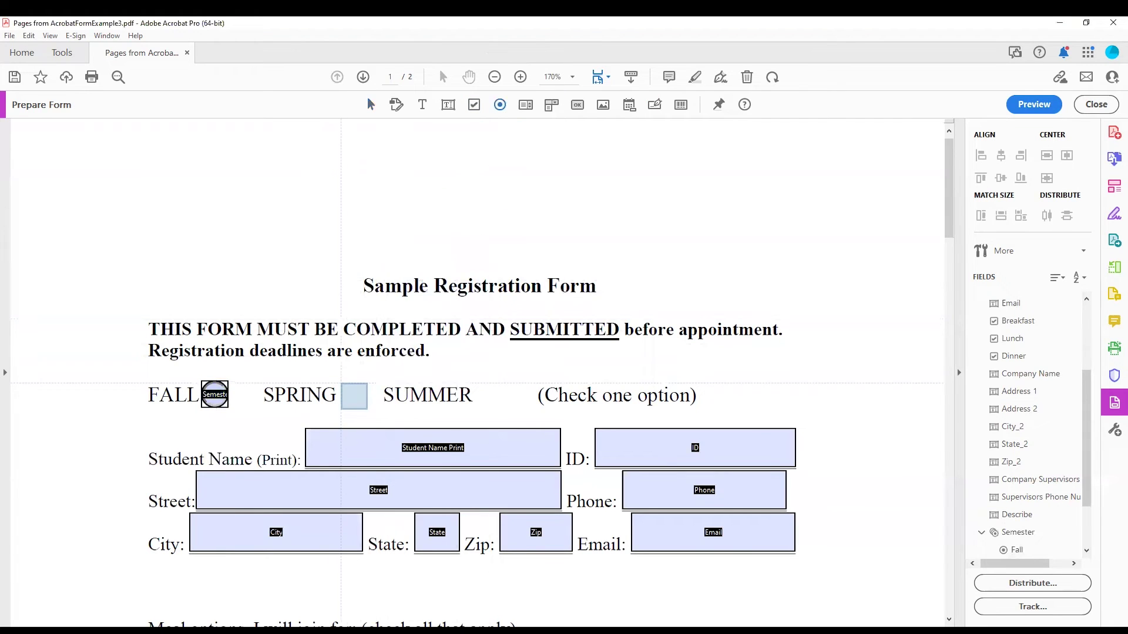
# Step: Add a Spring radio button beside SPRING in the Semester group
pyautogui.click(351, 395)
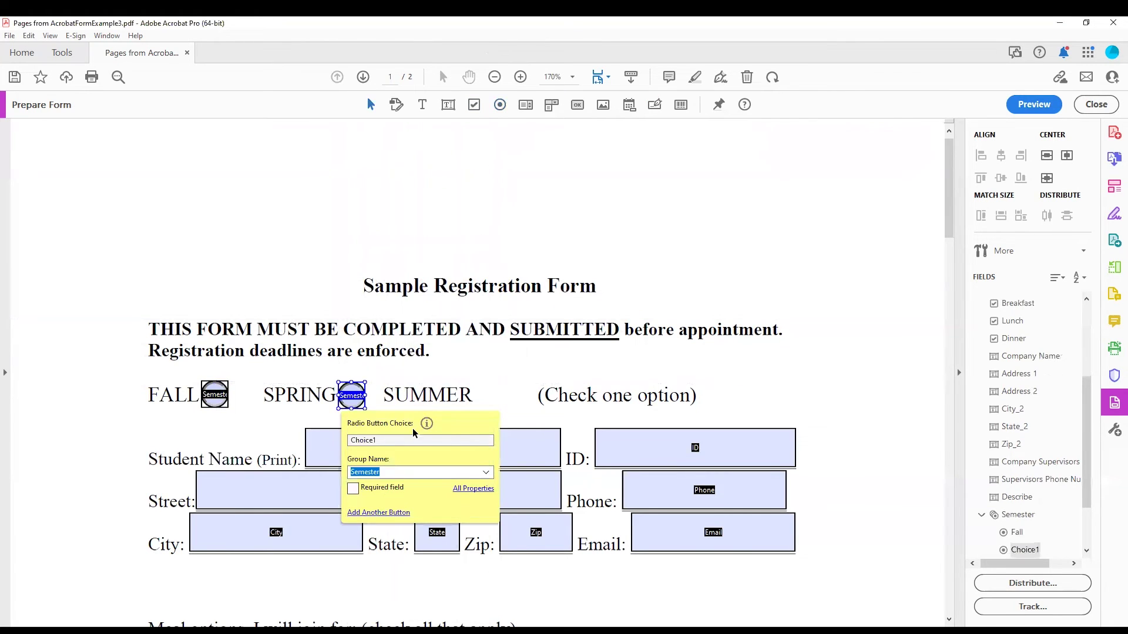
pyautogui.write('Sp')
pyautogui.write('ring')
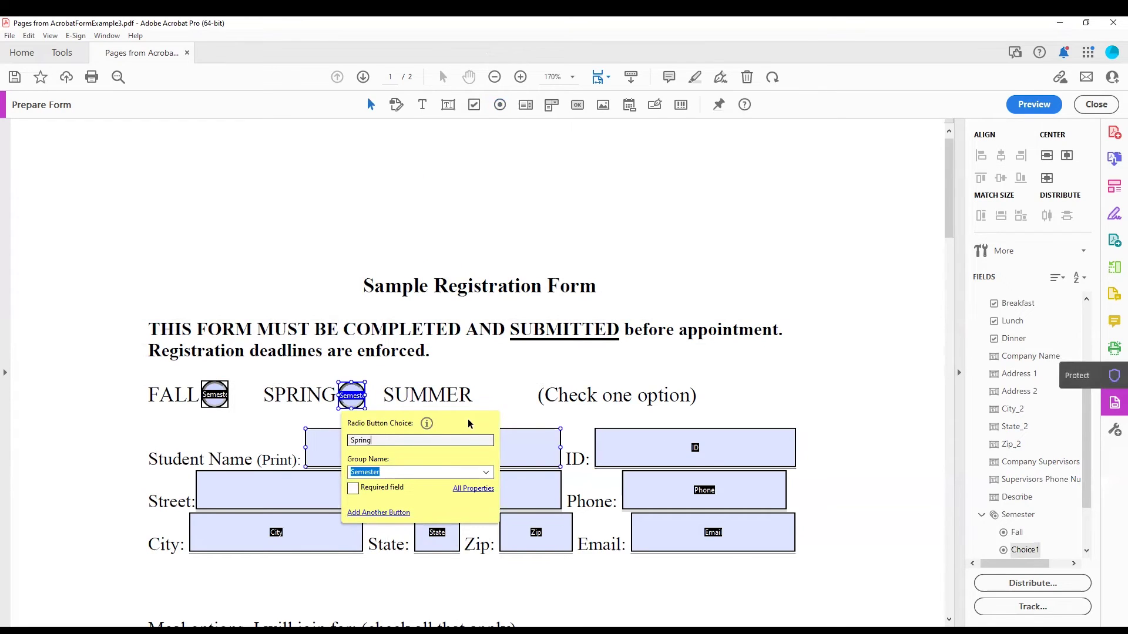
pyautogui.click(478, 488)
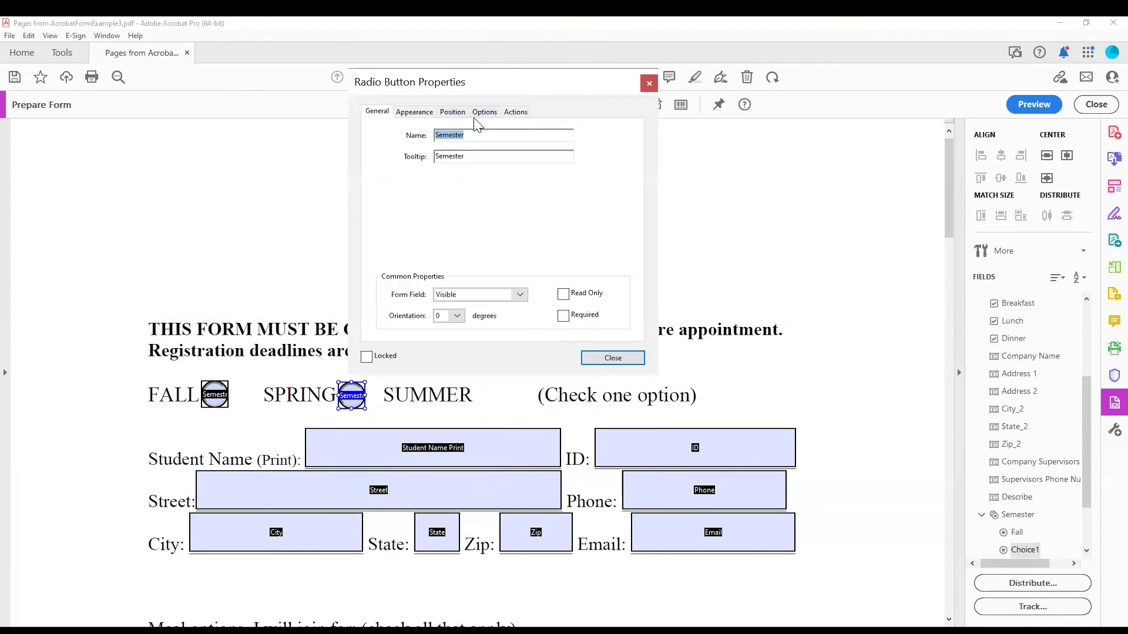
pyautogui.click(623, 358)
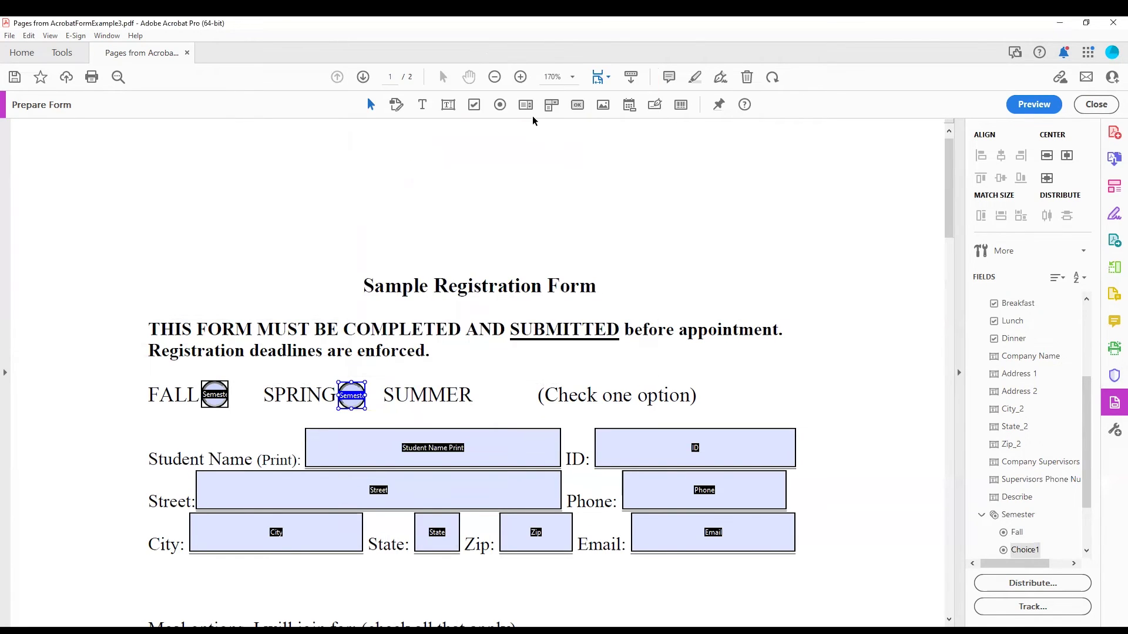
# Step: Add a Summer radio button beside SUMMER in the Semester group
pyautogui.click(500, 106)
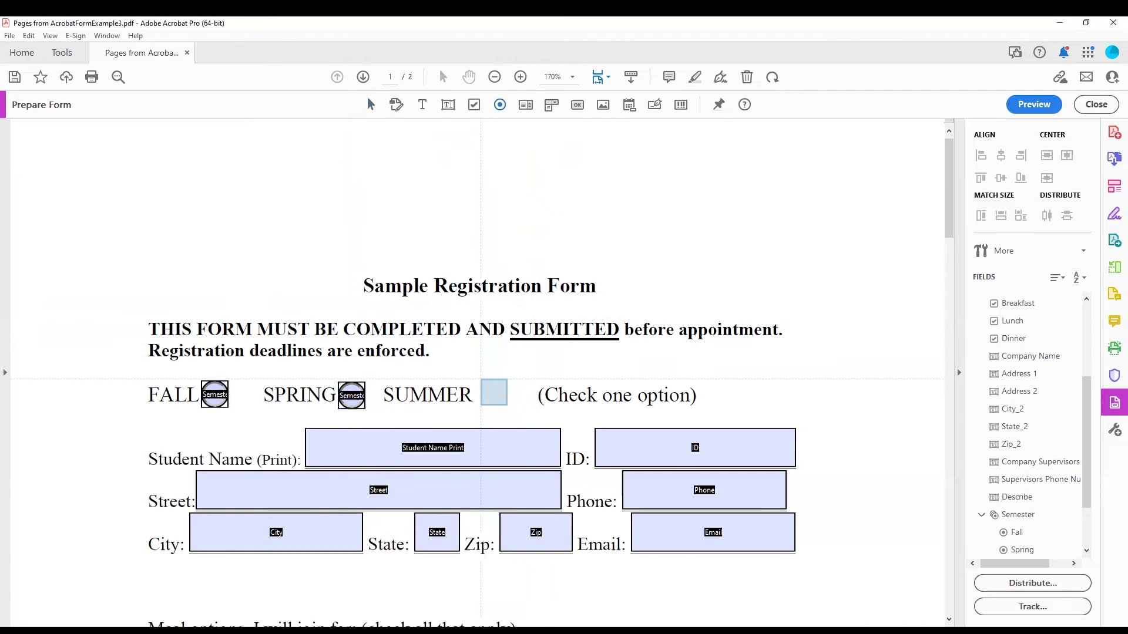
pyautogui.click(487, 395)
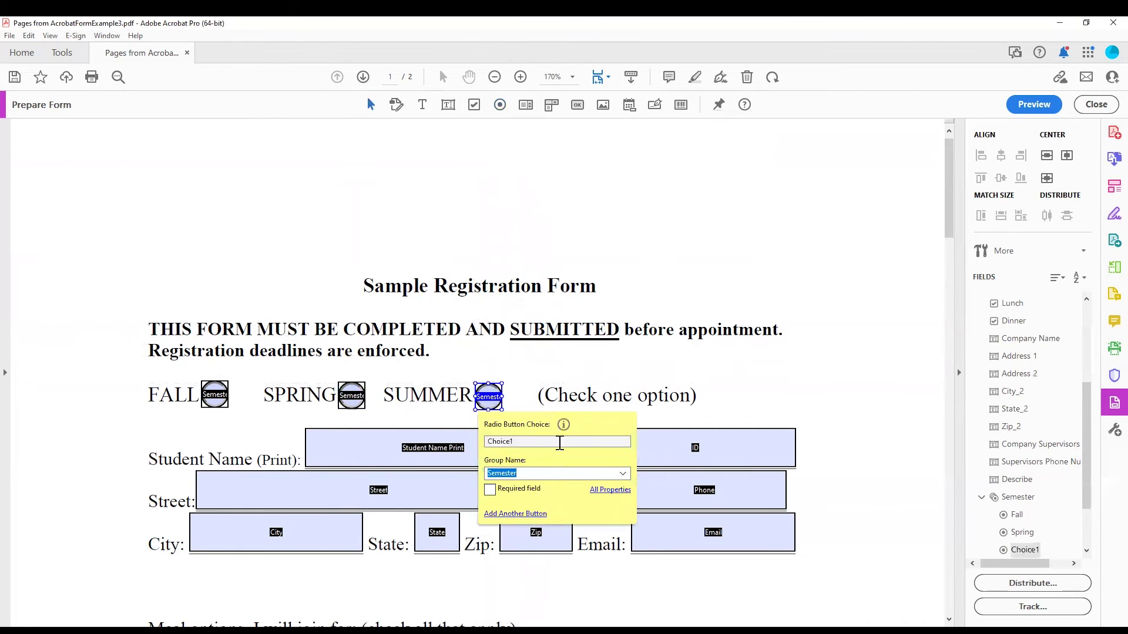
pyautogui.write('Summer')
pyautogui.click(598, 490)
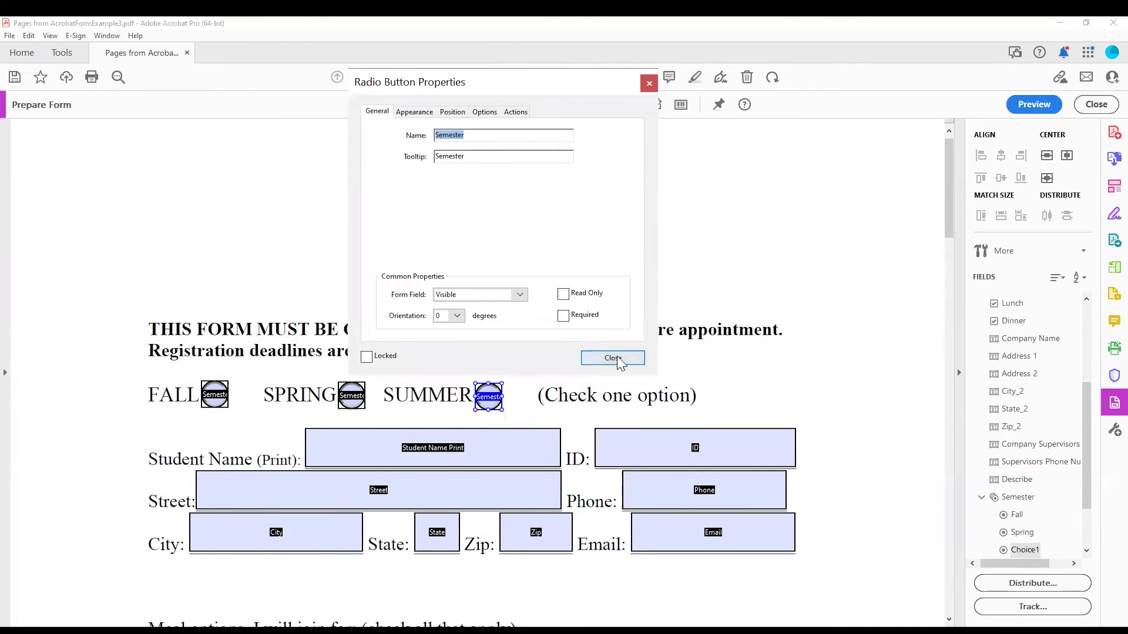
pyautogui.click(612, 357)
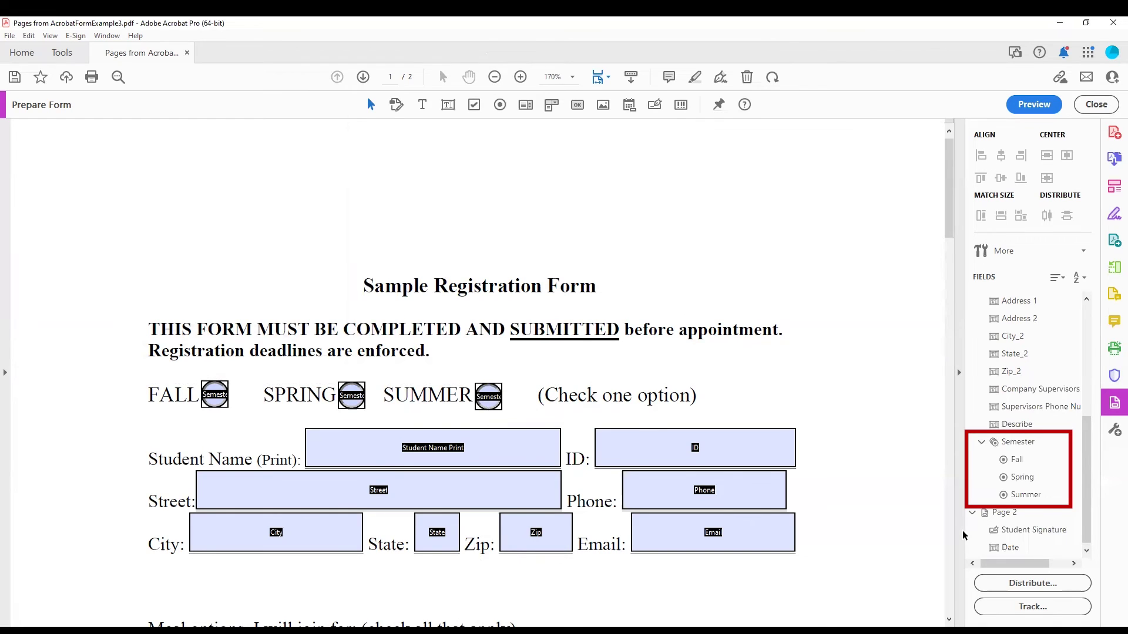
# Step: Drag the Semester group onto Page 1 so it precedes Student Name Print
pyautogui.click(1019, 445)
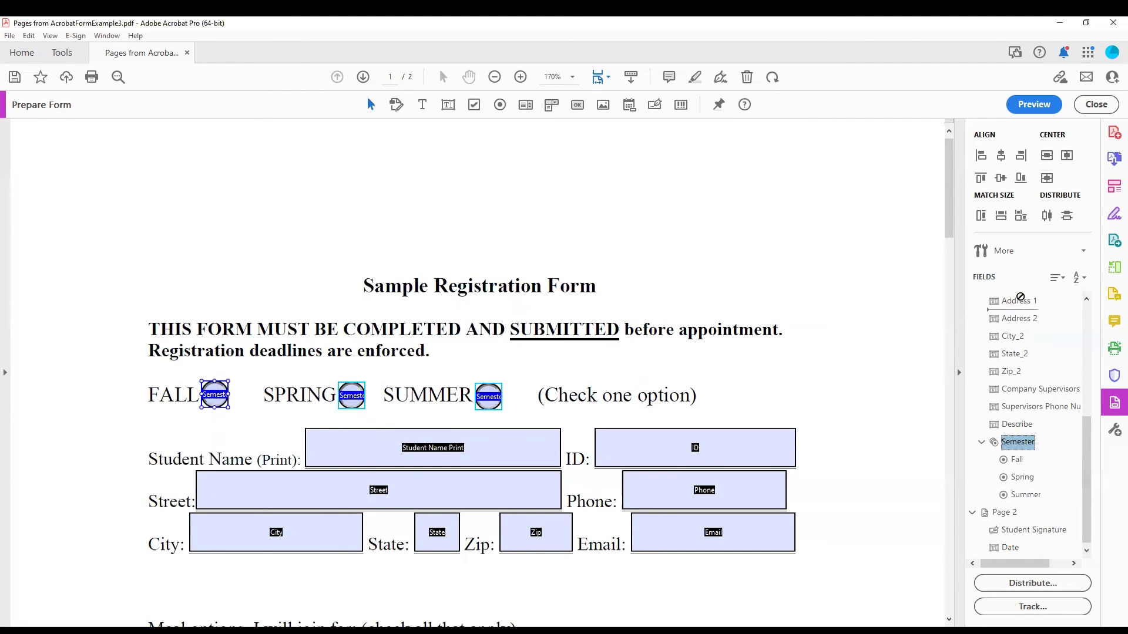
pyautogui.scroll(1, 1020, 283)
pyautogui.scroll(1, 1021, 283)
pyautogui.scroll(1, 1021, 283)
pyautogui.scroll(1, 1020, 282)
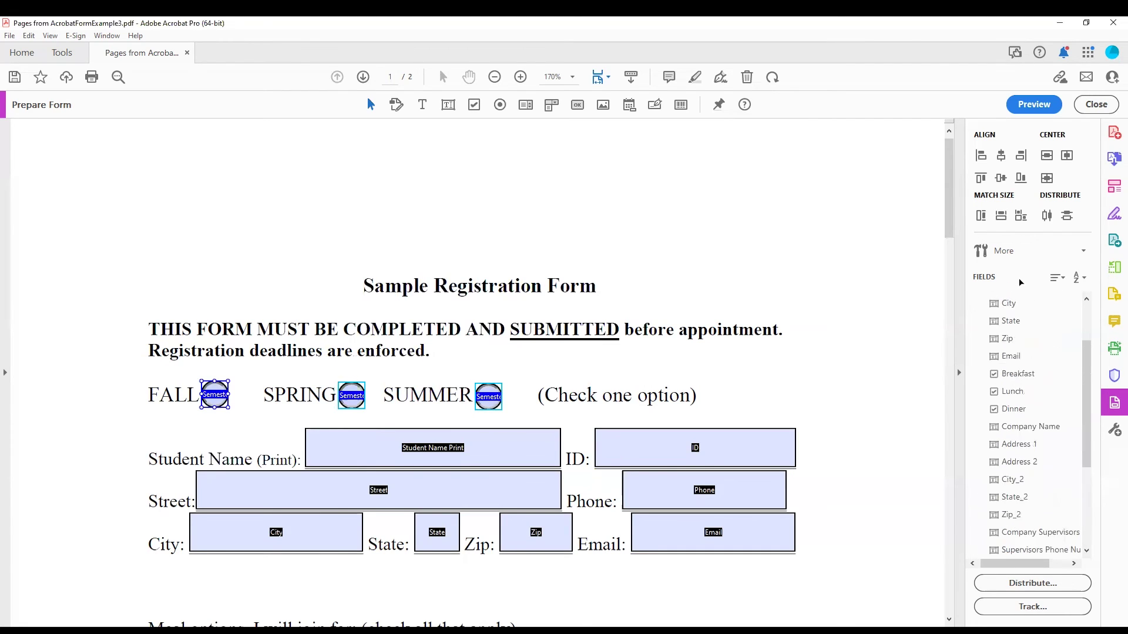
pyautogui.scroll(1, 1021, 282)
pyautogui.scroll(2, 1021, 282)
pyautogui.scroll(1, 1021, 282)
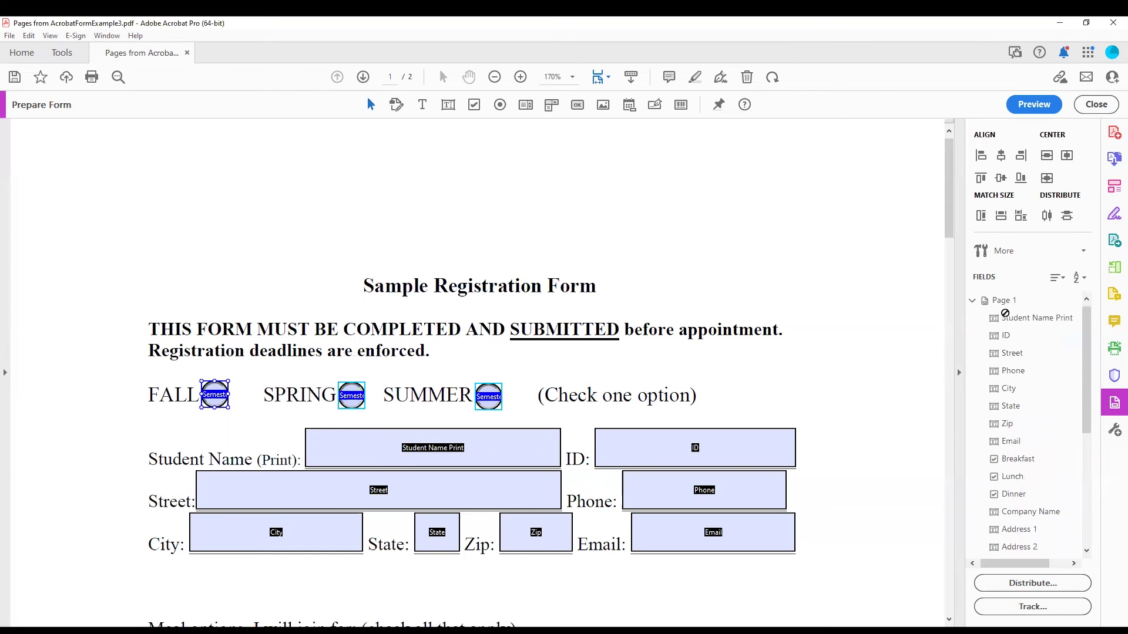
pyautogui.moveTo(1007, 307); pyautogui.dragTo(1004, 301)
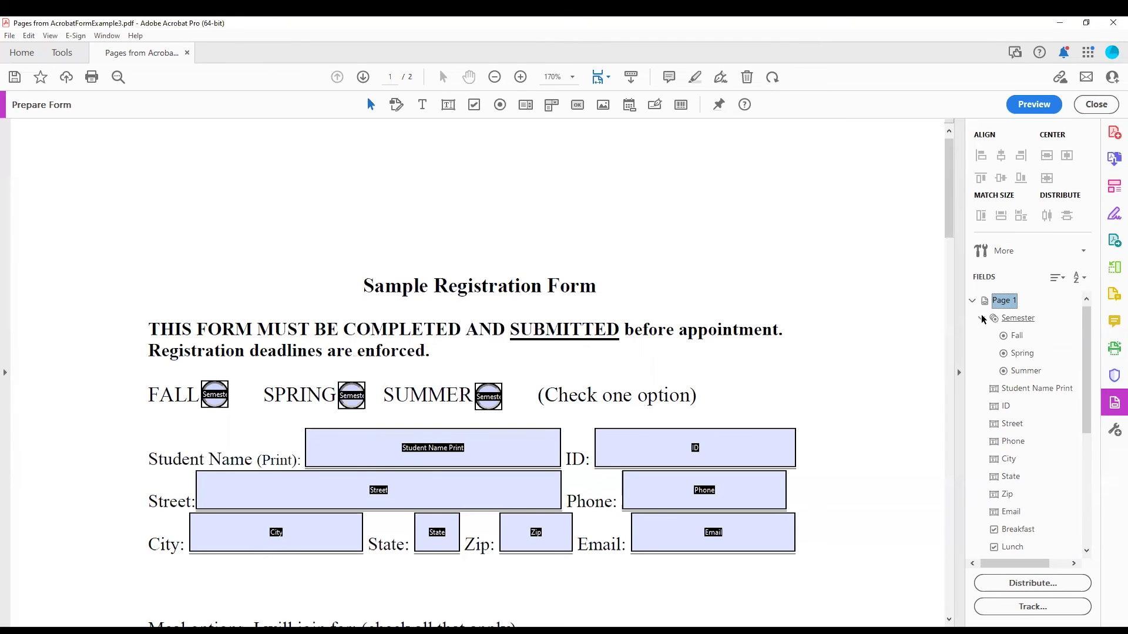
# Step: Start renaming the Fall field from its context menu, then cancel, leaving it named Fall
pyautogui.rightClick(1017, 341)
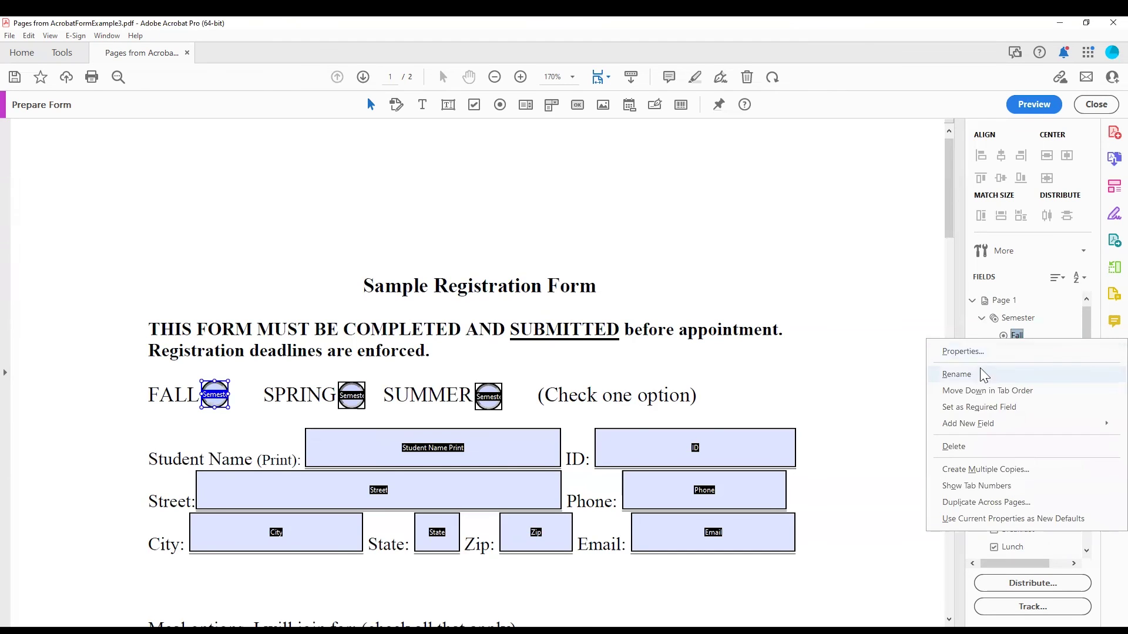
pyautogui.click(956, 374)
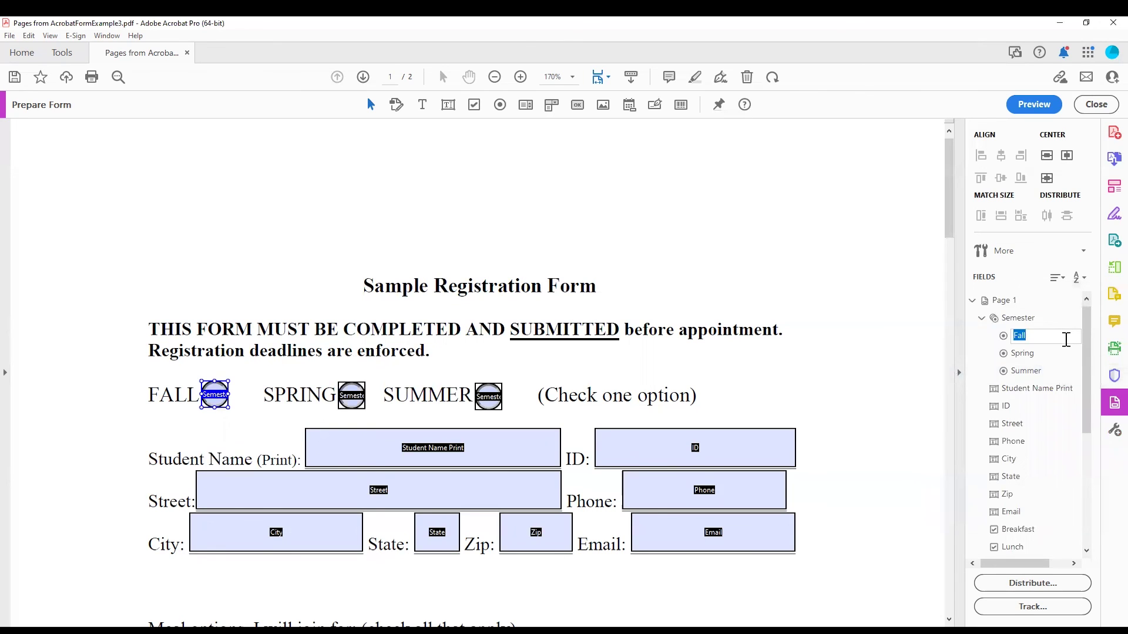
pyautogui.press('Return')
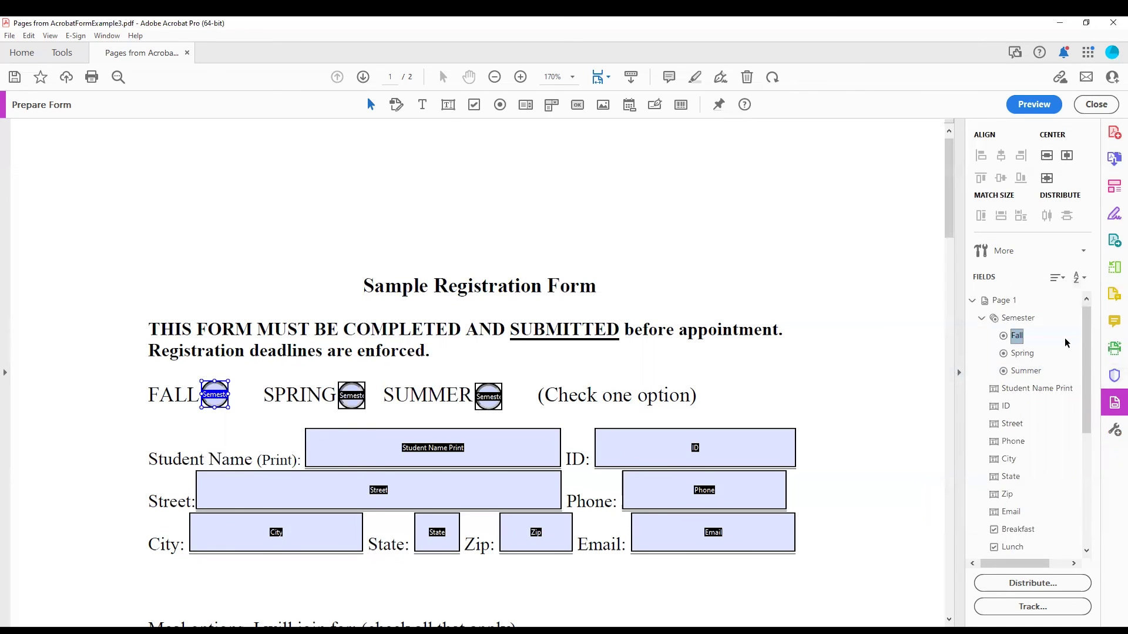